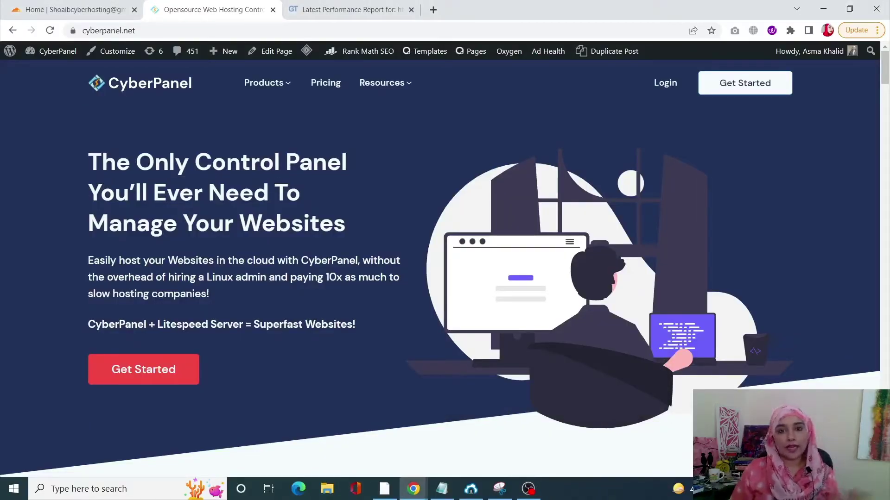
Review the Top Issues in the site's GTmetrix report, then return to the cyberpanel.net homepage tab
{"action": "left_click", "coordinate": [325, 10]}
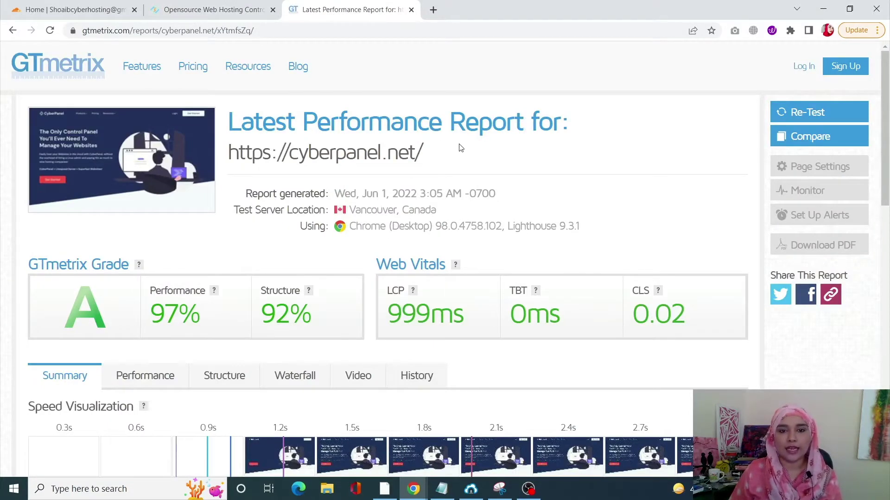
{"action": "left_click_drag", "start_coordinate": [461, 148], "coordinate": [238, 151]}
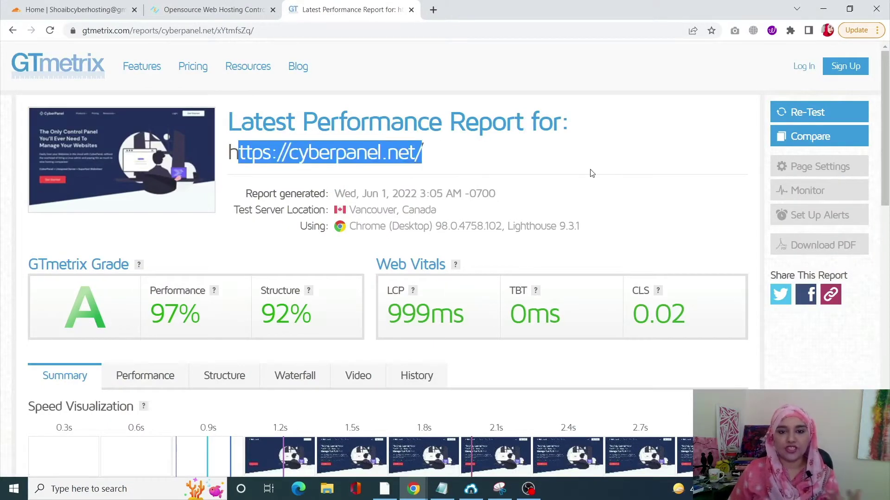
{"action": "left_click", "coordinate": [592, 173]}
{"action": "scroll", "coordinate": [617, 350], "scroll_direction": "down", "scroll_amount": 8}
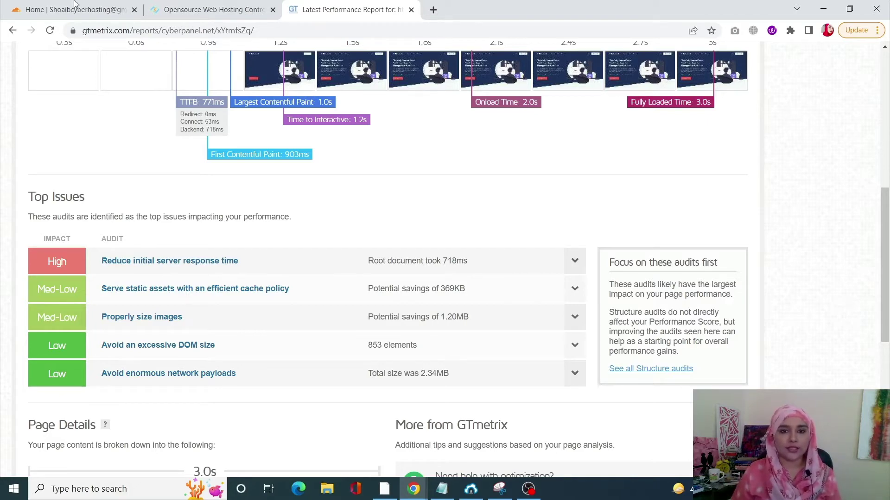
{"action": "left_click", "coordinate": [213, 10]}
{"action": "mouse_move", "coordinate": [247, 104]}
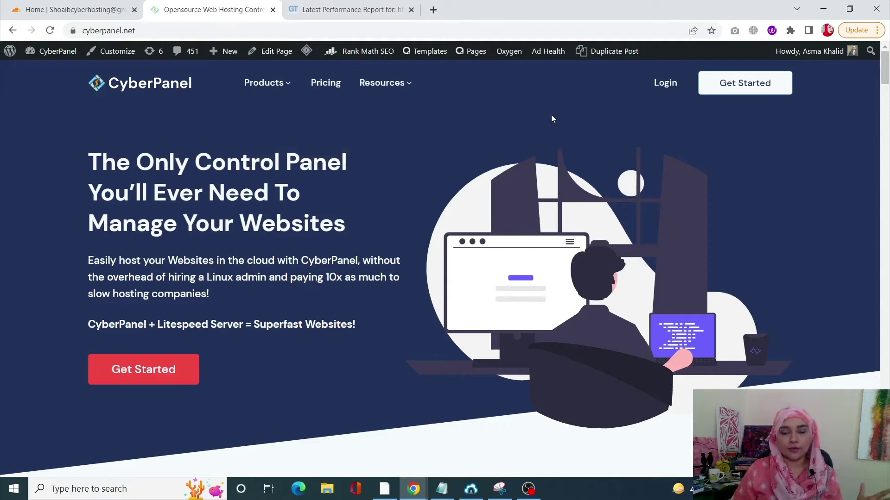
Open Chrome Developer Tools via More tools in the browser menu
{"action": "left_click", "coordinate": [877, 31]}
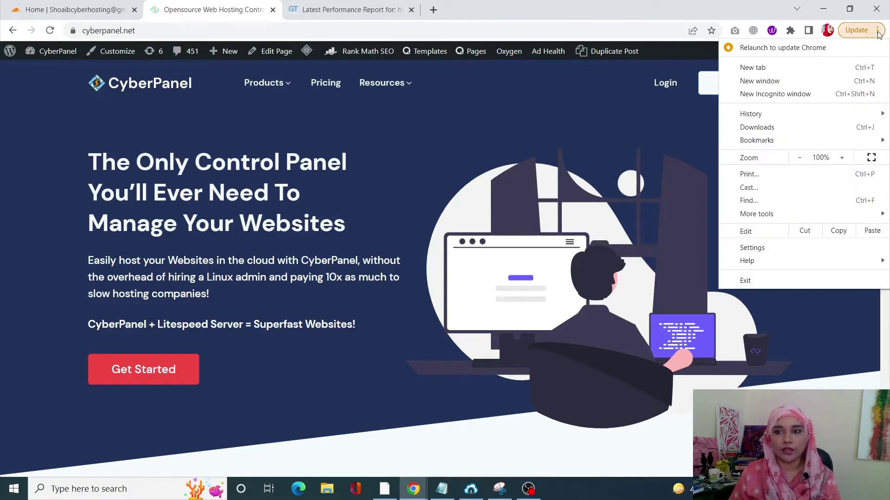
{"action": "mouse_move", "coordinate": [782, 215]}
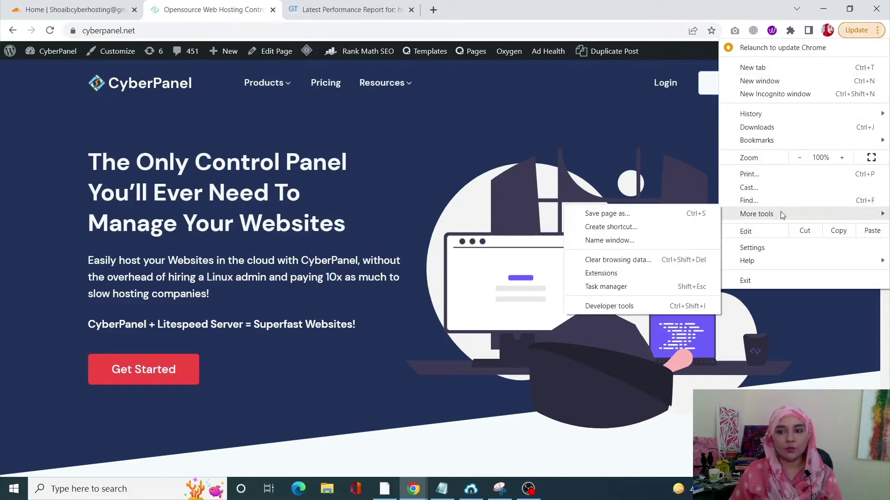
{"action": "left_click", "coordinate": [636, 308]}
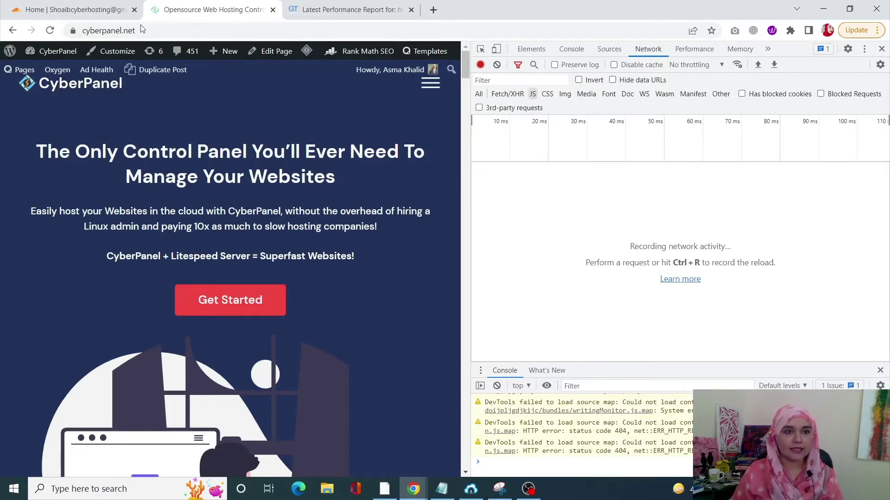
Reload the page and show the jquery.min.js request's headers in the Network panel
{"action": "left_click", "coordinate": [49, 31]}
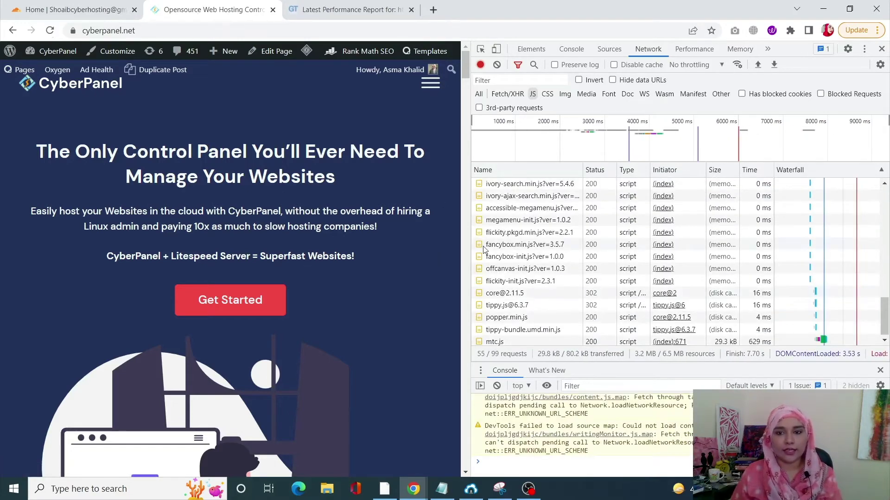
{"action": "scroll", "coordinate": [888, 254], "scroll_direction": "up", "scroll_amount": 1}
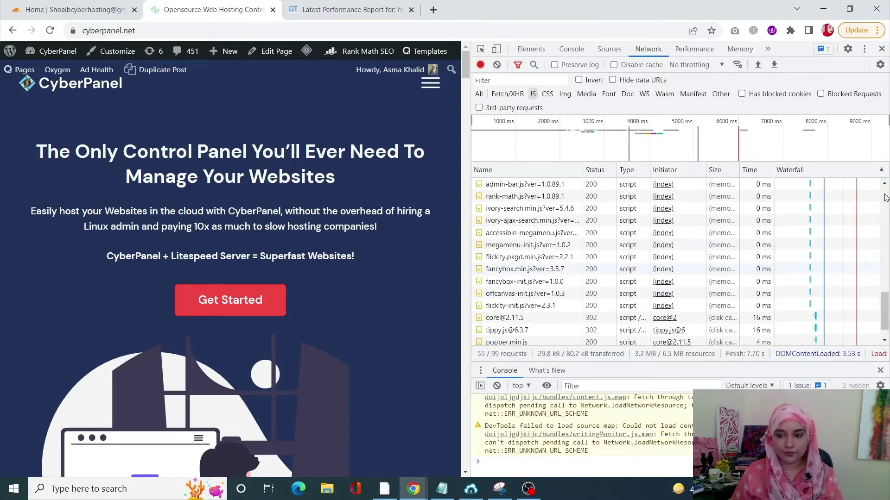
{"action": "left_click", "coordinate": [885, 198]}
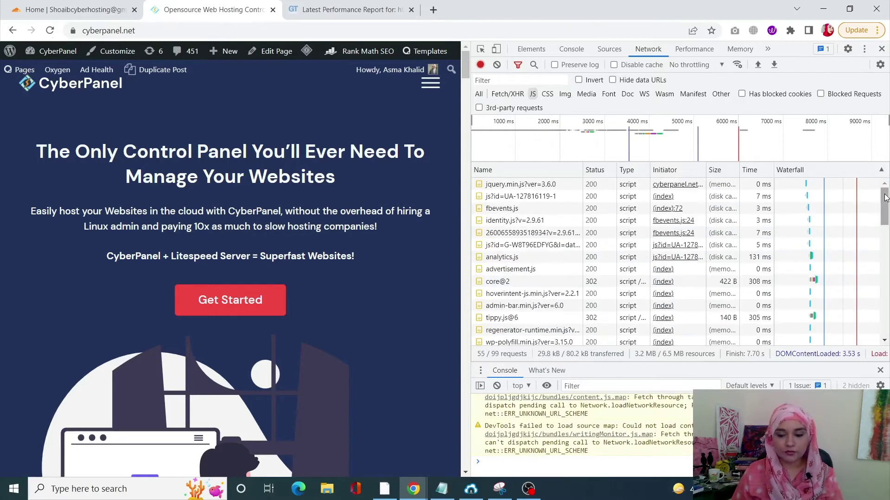
{"action": "left_click", "coordinate": [520, 185]}
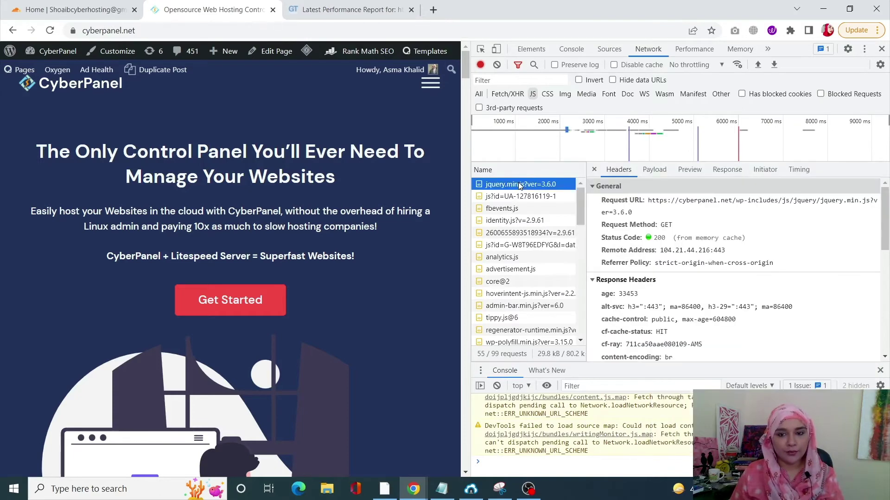
Check jquery.min.js's cache-control header (public, max-age=604800), then switch to the Cloudflare dashboard
{"action": "left_click", "coordinate": [625, 169]}
{"action": "scroll", "coordinate": [635, 264], "scroll_direction": "down", "scroll_amount": 2}
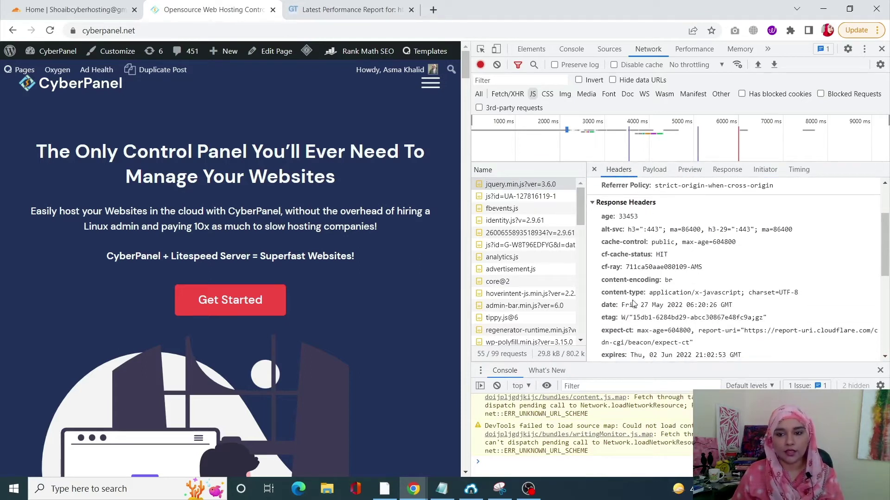
{"action": "scroll", "coordinate": [635, 303], "scroll_direction": "down", "scroll_amount": 3}
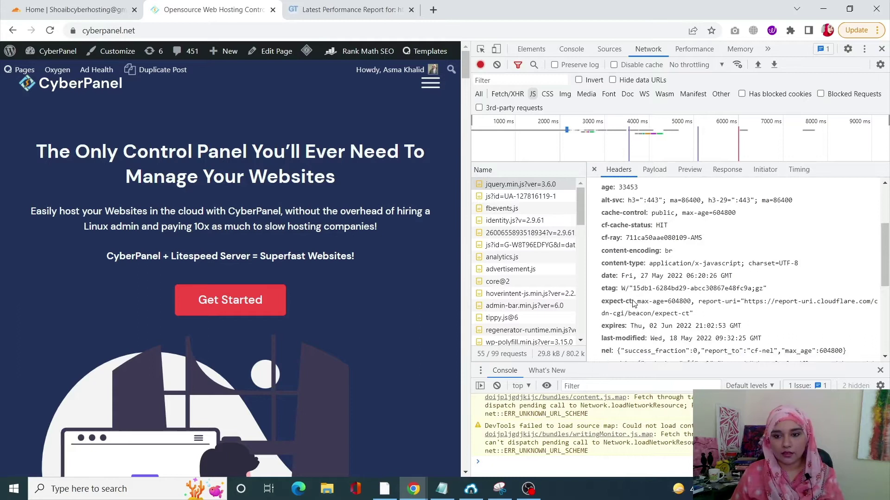
{"action": "scroll", "coordinate": [634, 304], "scroll_direction": "down", "scroll_amount": 3}
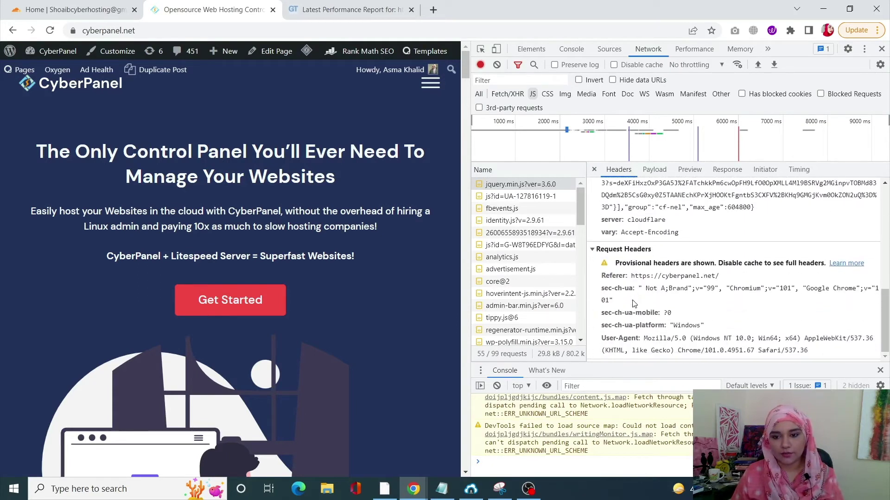
{"action": "scroll", "coordinate": [634, 304], "scroll_direction": "up", "scroll_amount": 5}
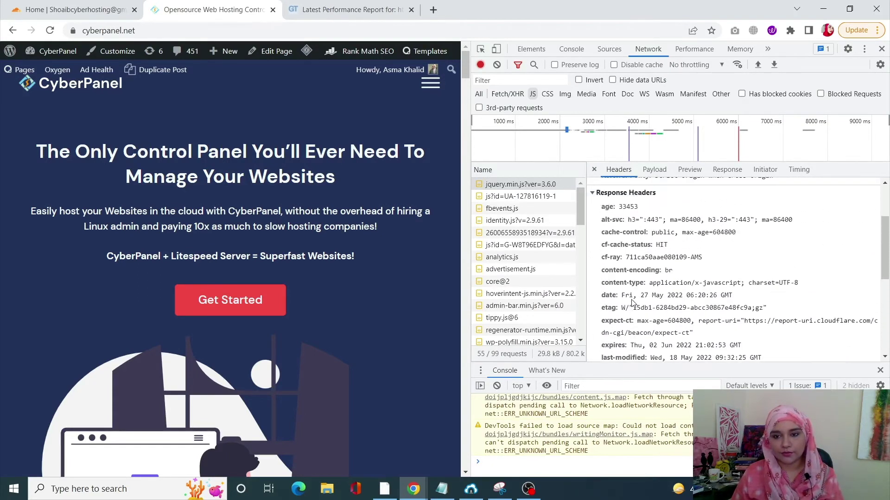
{"action": "scroll", "coordinate": [619, 236], "scroll_direction": "up", "scroll_amount": 1}
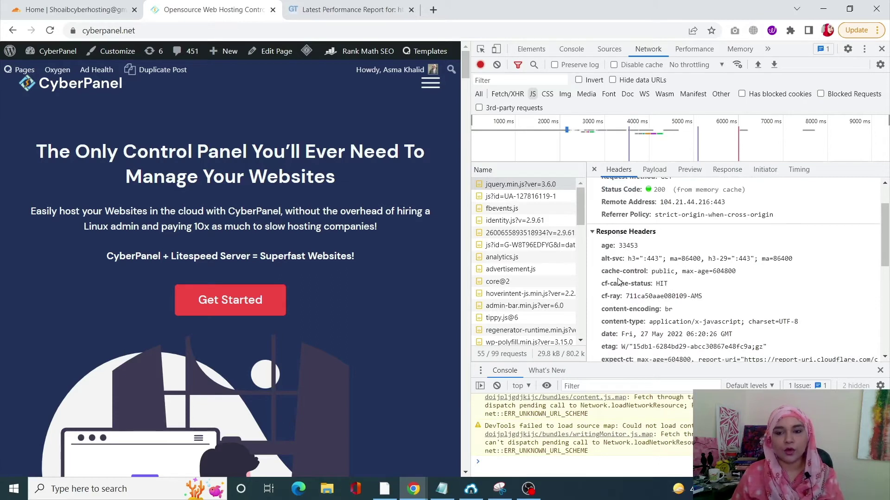
{"action": "left_click_drag", "start_coordinate": [604, 277], "coordinate": [647, 277]}
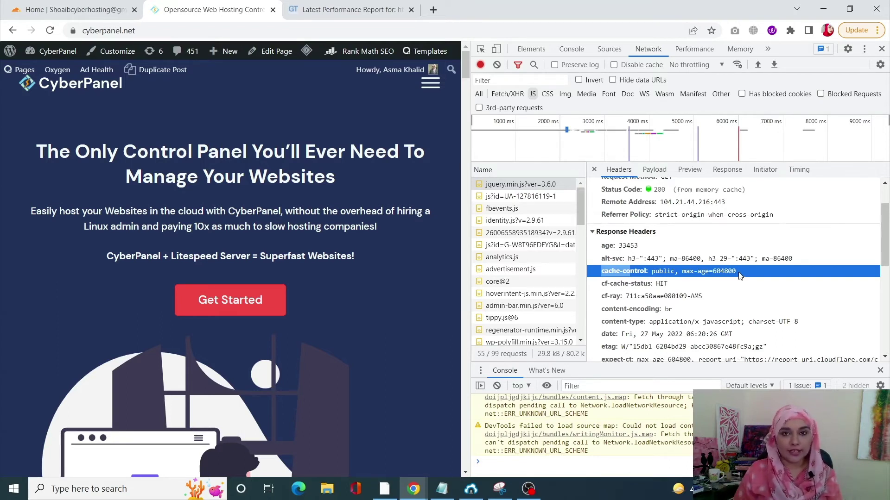
{"action": "left_click", "coordinate": [52, 5]}
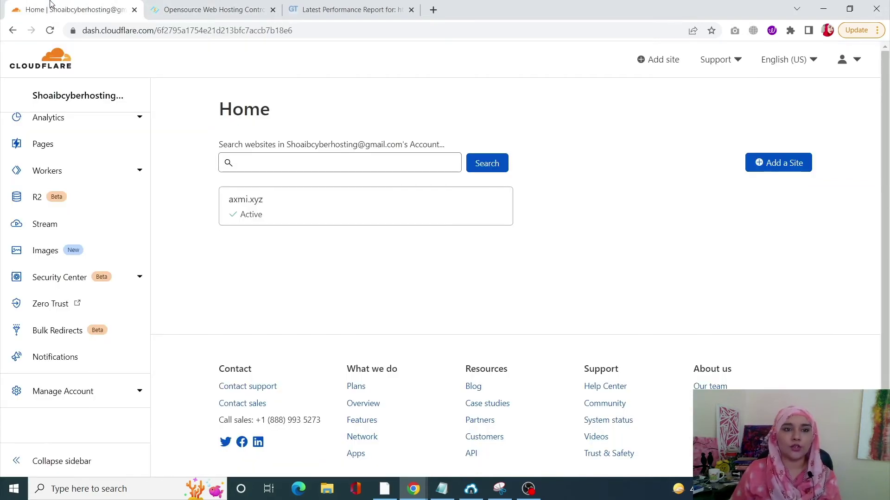
Open the Caching > Configuration page for axmi.xyz
{"action": "left_click", "coordinate": [244, 212]}
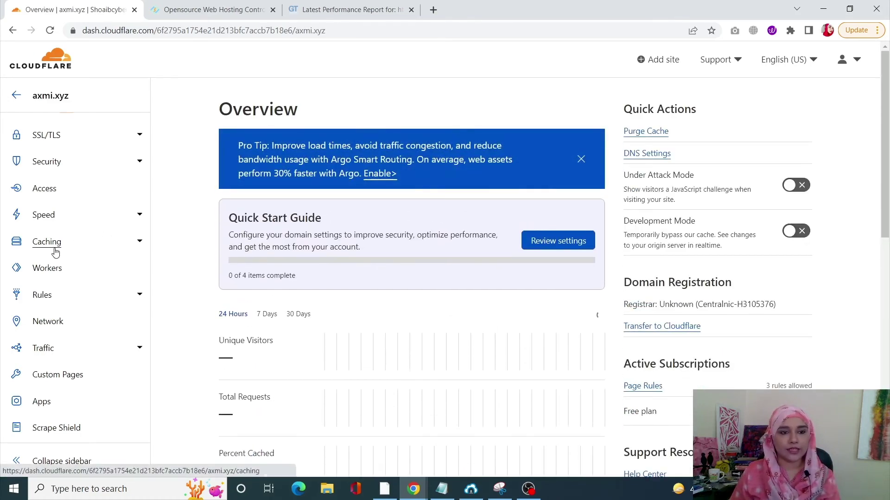
{"action": "left_click", "coordinate": [54, 251]}
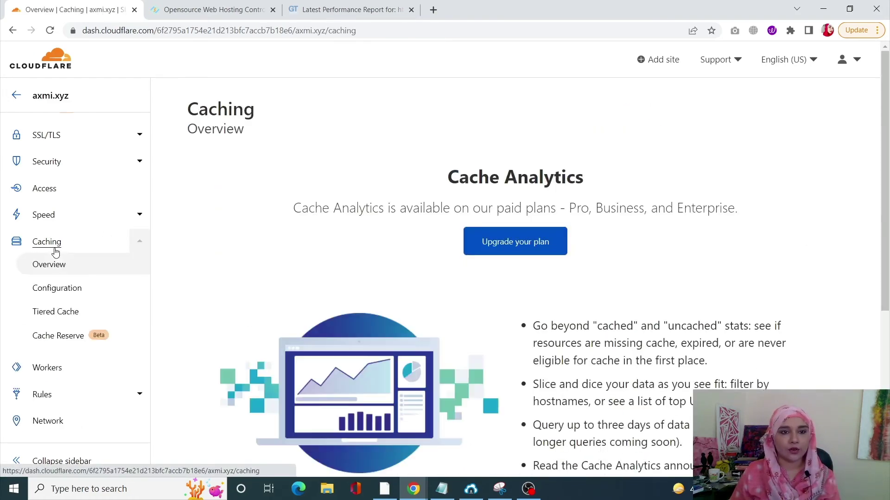
{"action": "left_click", "coordinate": [37, 292]}
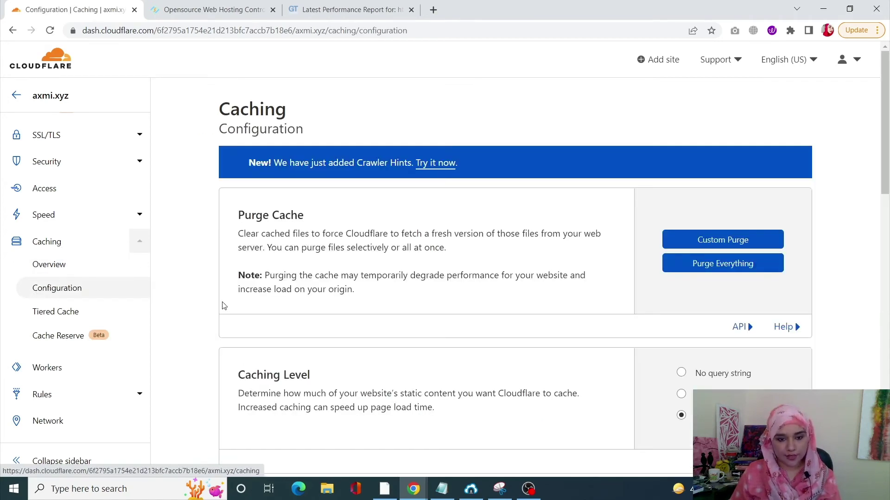
{"action": "scroll", "coordinate": [234, 306], "scroll_direction": "down", "scroll_amount": 6}
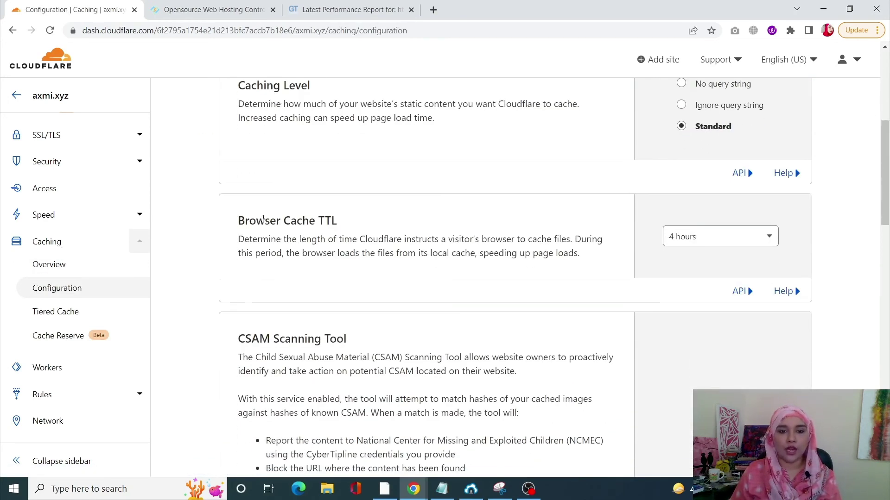
Change Browser Cache TTL from 4 hours to 2 months
{"action": "left_click", "coordinate": [703, 244]}
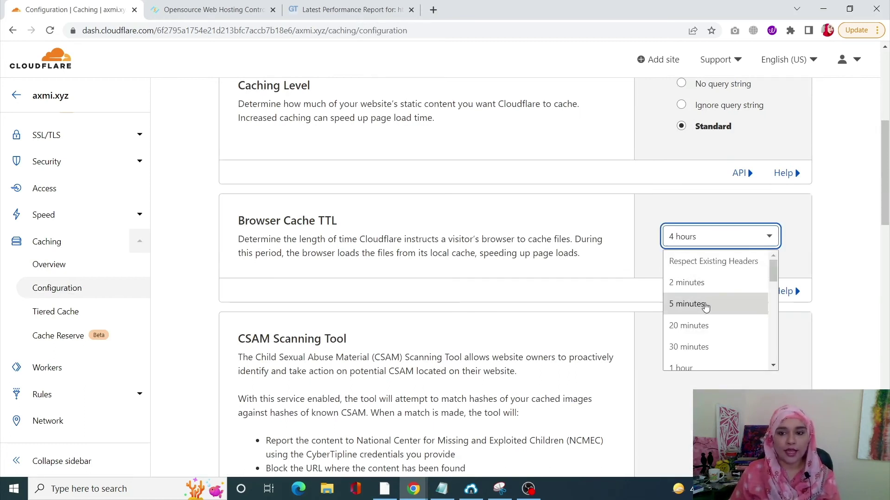
{"action": "scroll", "coordinate": [705, 306], "scroll_direction": "down", "scroll_amount": 4}
{"action": "scroll", "coordinate": [705, 307], "scroll_direction": "down", "scroll_amount": 4}
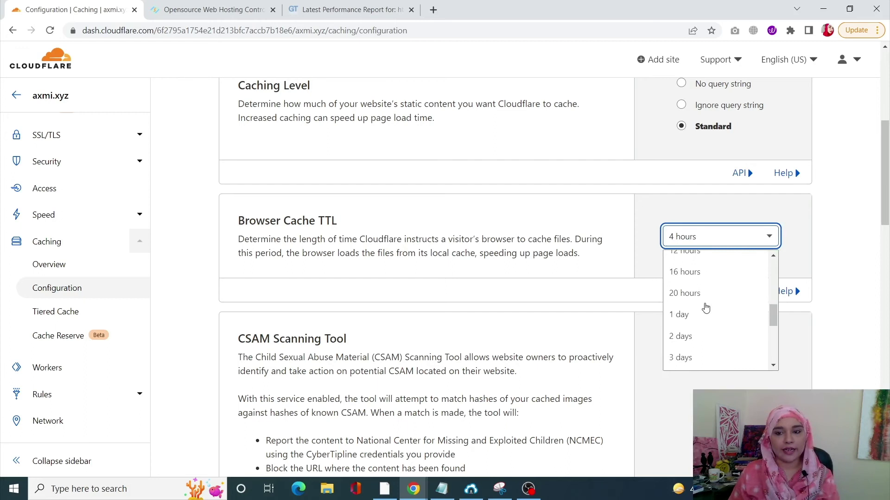
{"action": "scroll", "coordinate": [705, 307], "scroll_direction": "up", "scroll_amount": 2}
{"action": "scroll", "coordinate": [705, 307], "scroll_direction": "down", "scroll_amount": 5}
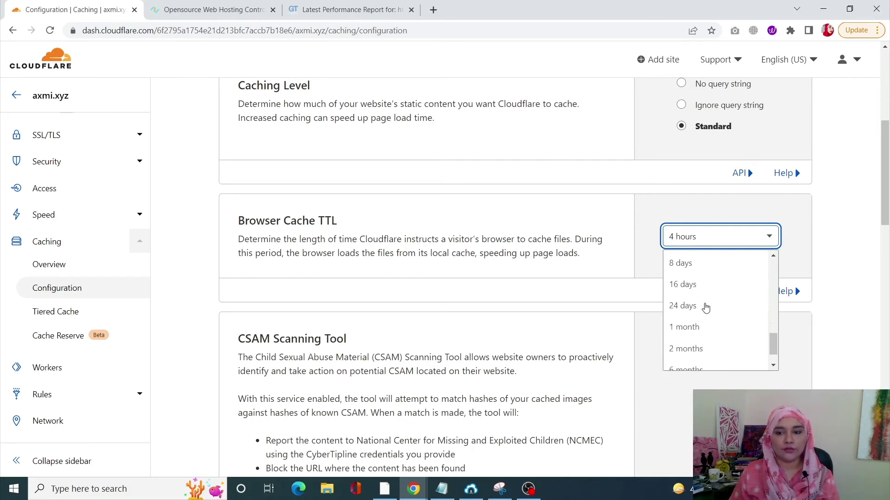
{"action": "left_click", "coordinate": [704, 328]}
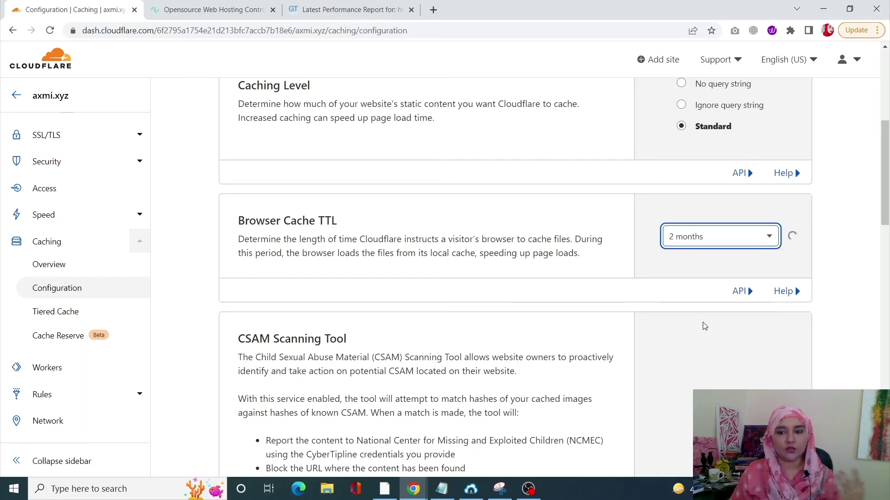
{"action": "scroll", "coordinate": [705, 327], "scroll_direction": "up", "scroll_amount": 6}
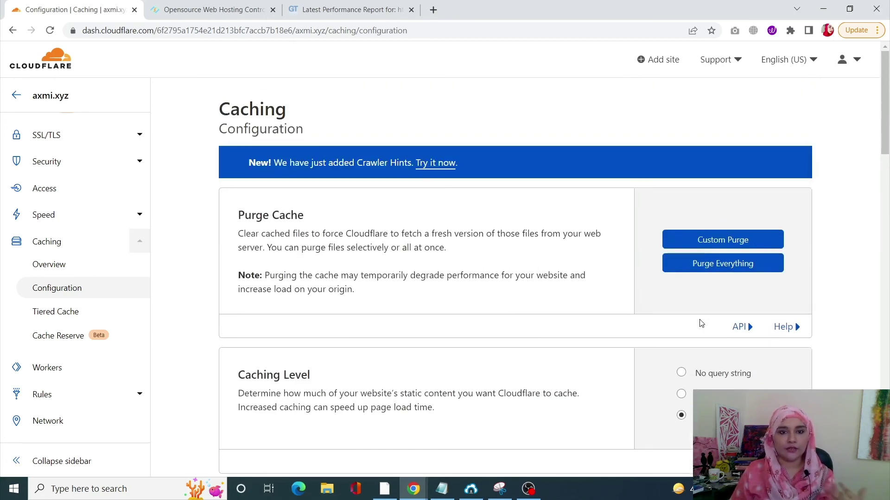
{"action": "scroll", "coordinate": [701, 323], "scroll_direction": "down", "scroll_amount": 4}
{"action": "scroll", "coordinate": [701, 323], "scroll_direction": "down", "scroll_amount": 3}
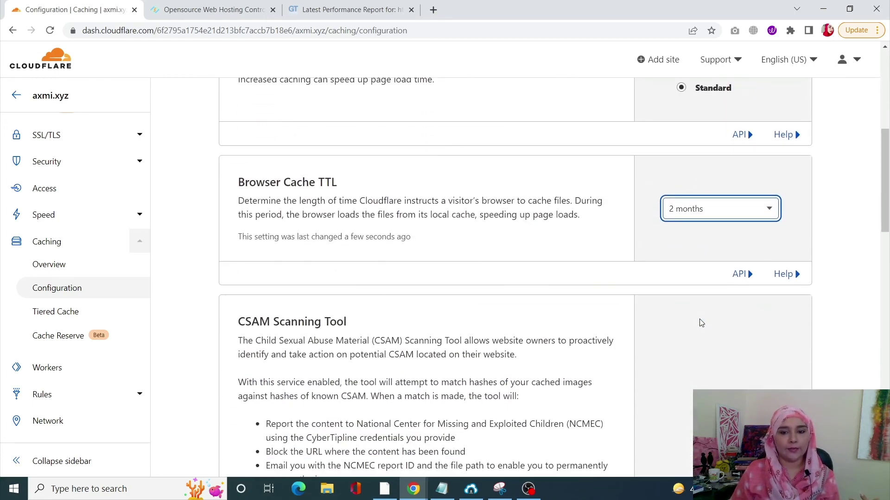